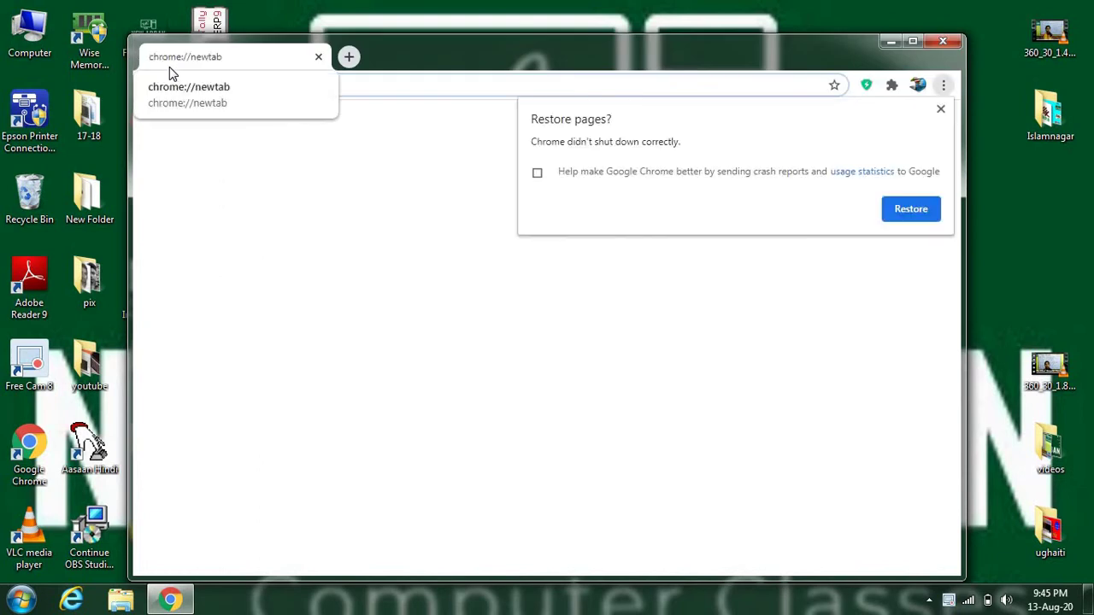
Open the Tally.ERP 9 download page at tallysolutions.com/download in a maximized browser window without restoring the earlier pages
click(940, 109)
click(912, 42)
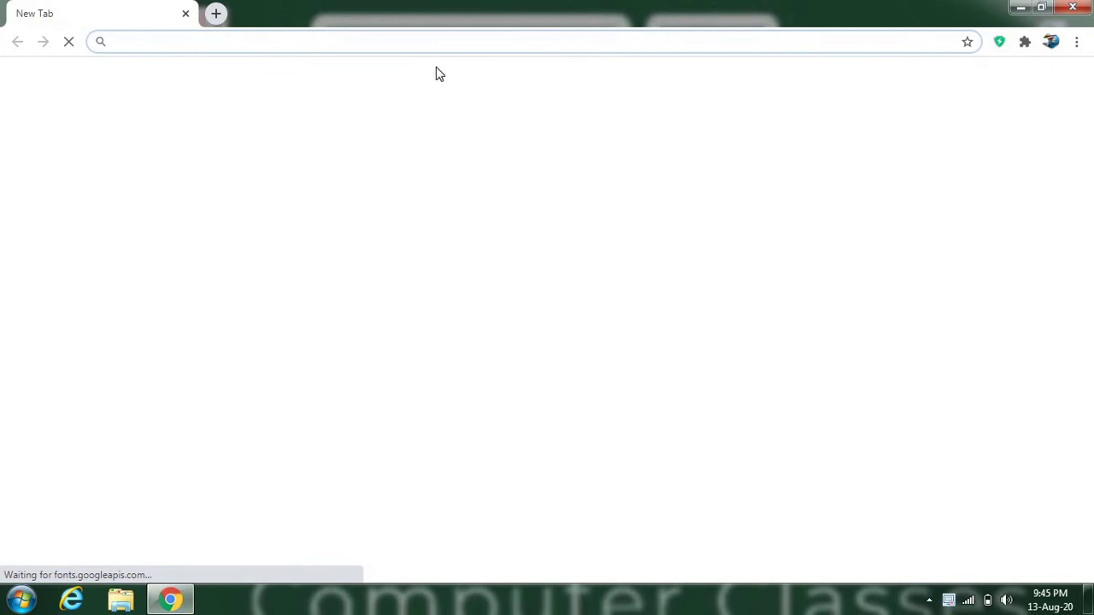
text(t)
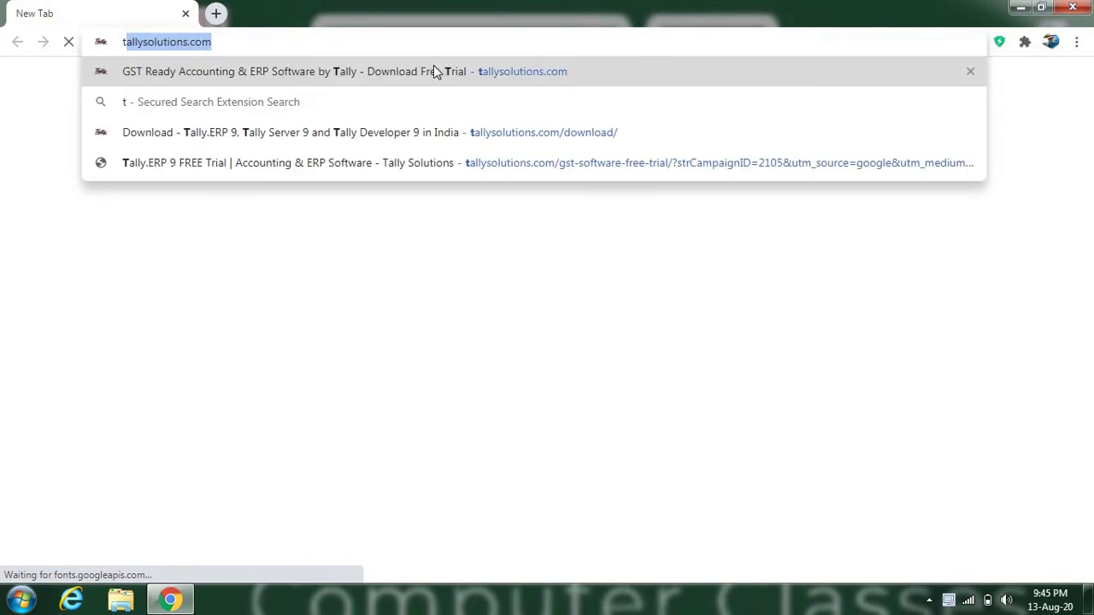
key(Right)
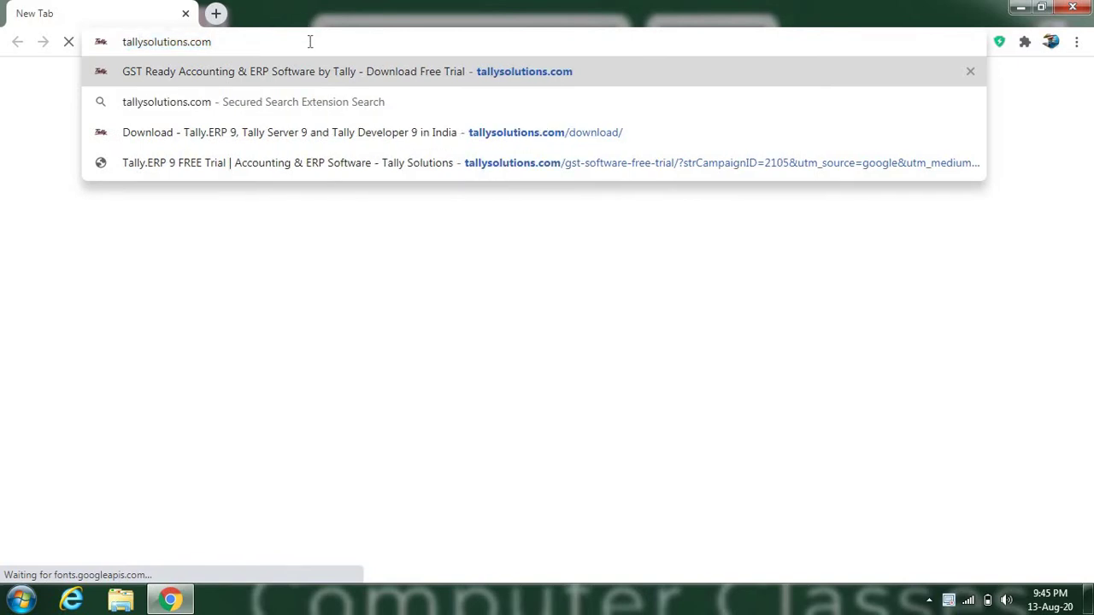
click(344, 70)
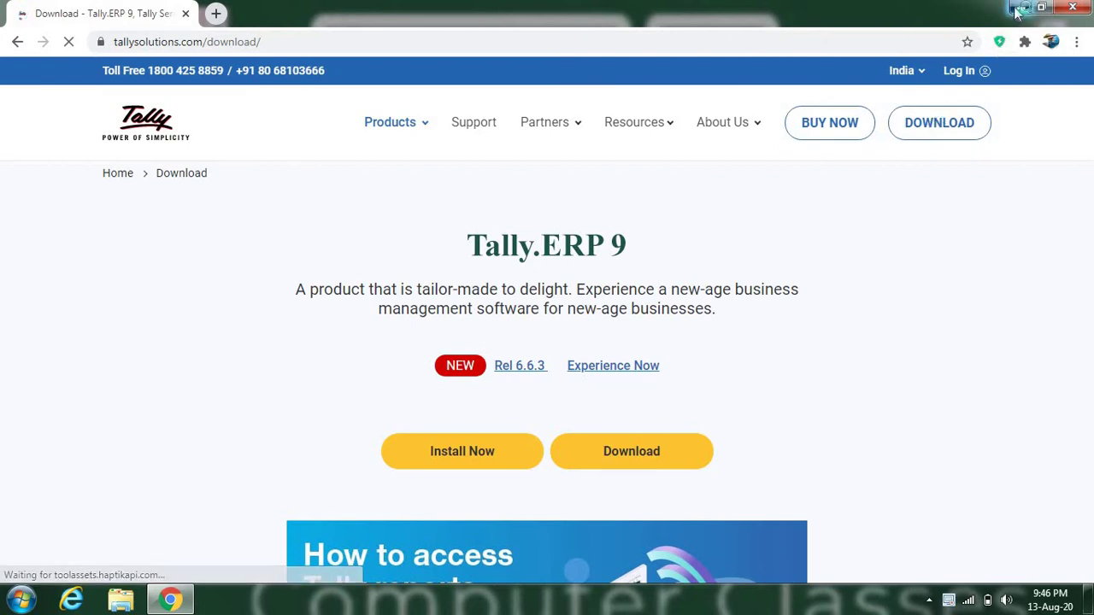
Minimize the browser and open the Downloads folder in Windows Explorer
click(1018, 10)
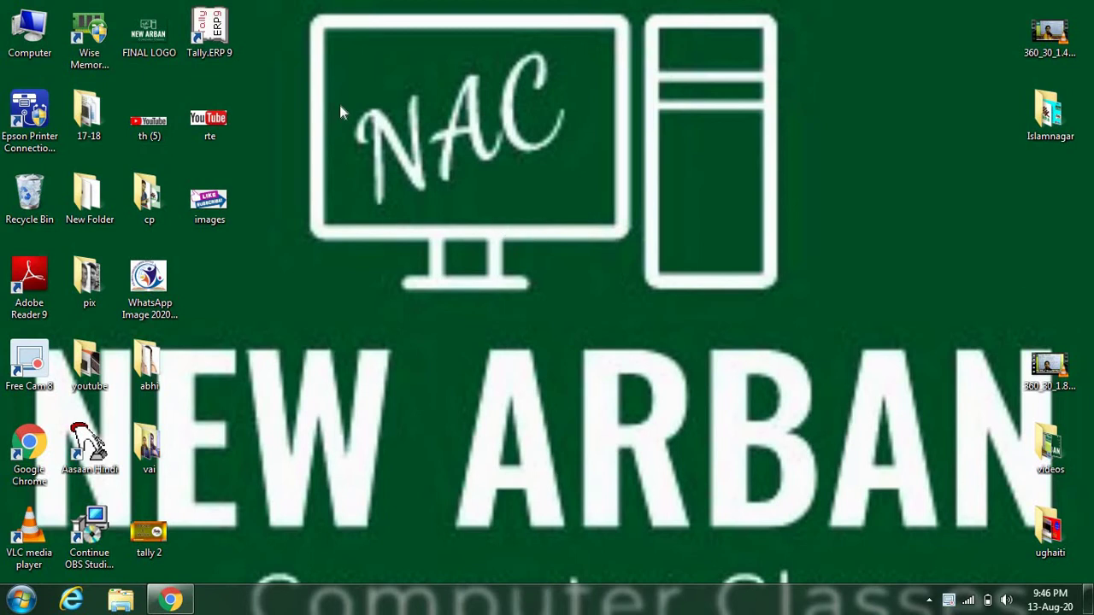
click(34, 25)
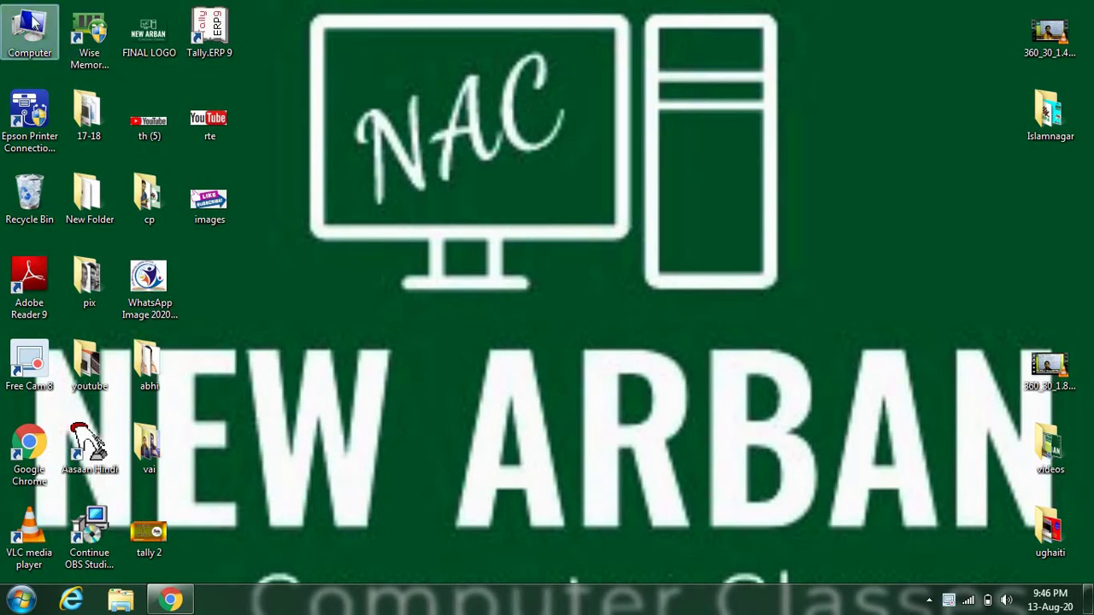
click(32, 24)
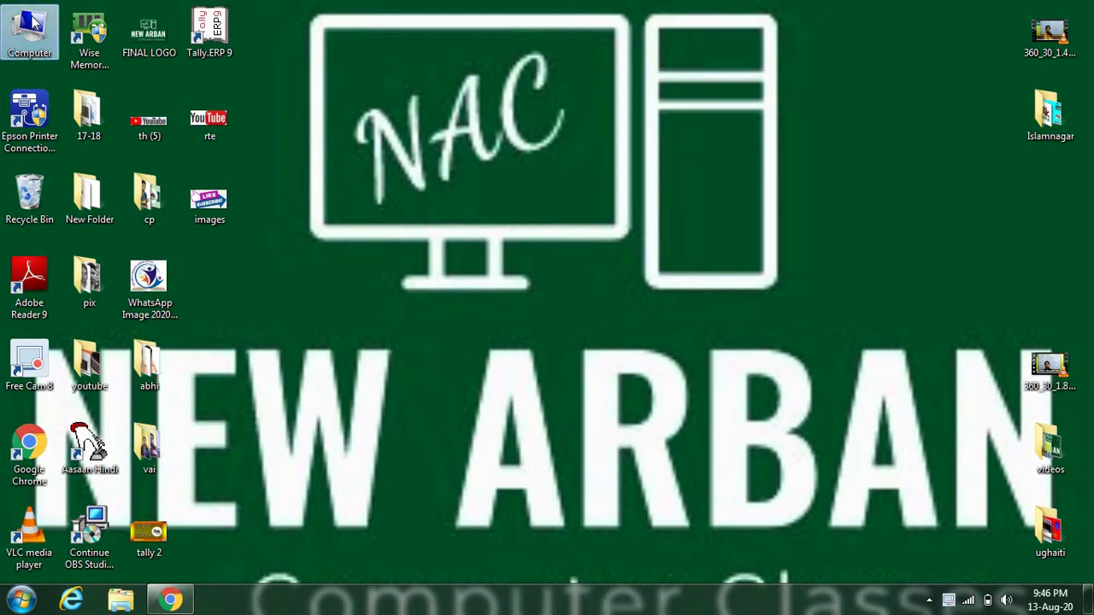
click(318, 86)
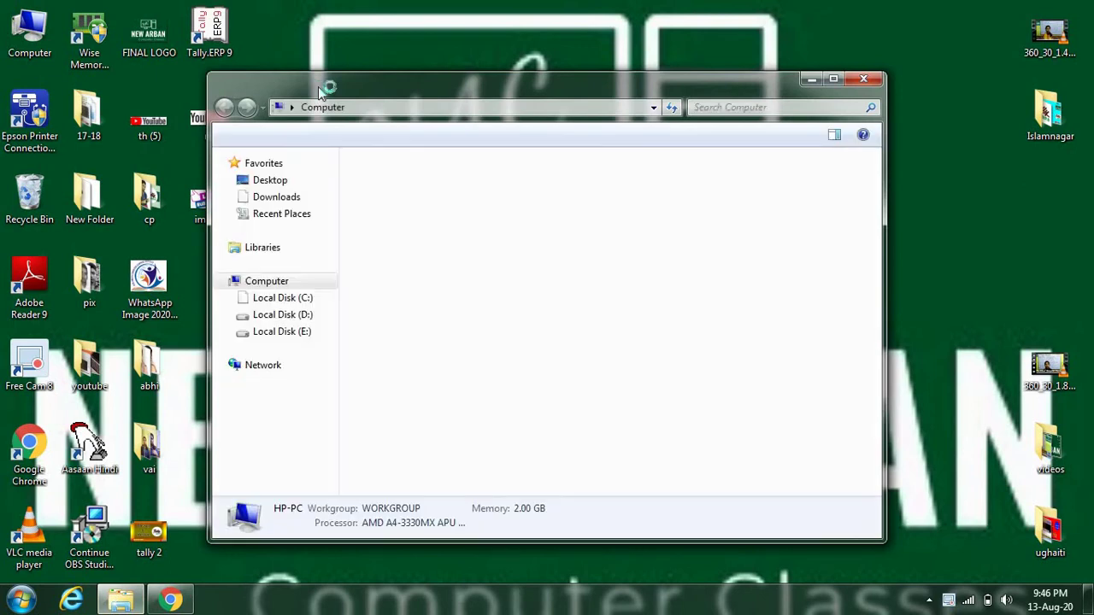
click(287, 199)
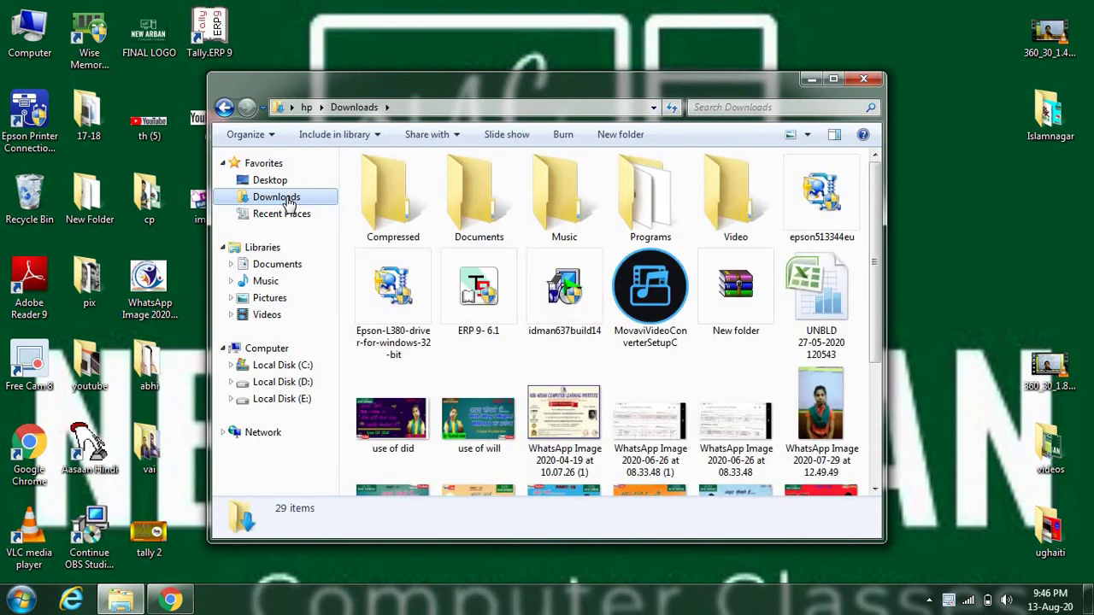
Run the ERP 9- 6.1 installer from Downloads as administrator and close the folder window
click(475, 282)
right_click(475, 281)
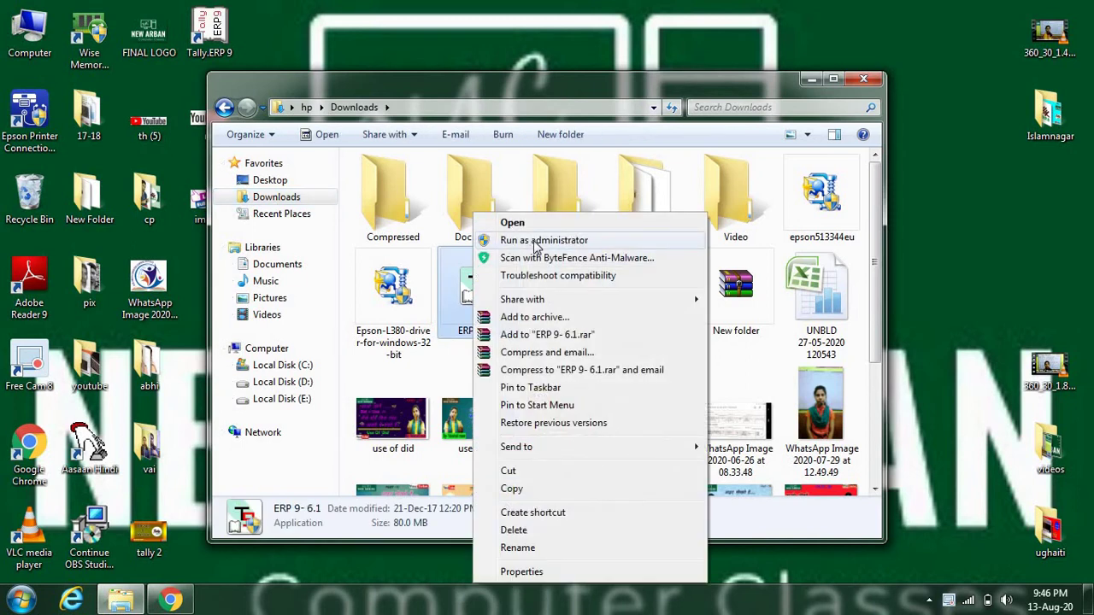
click(543, 242)
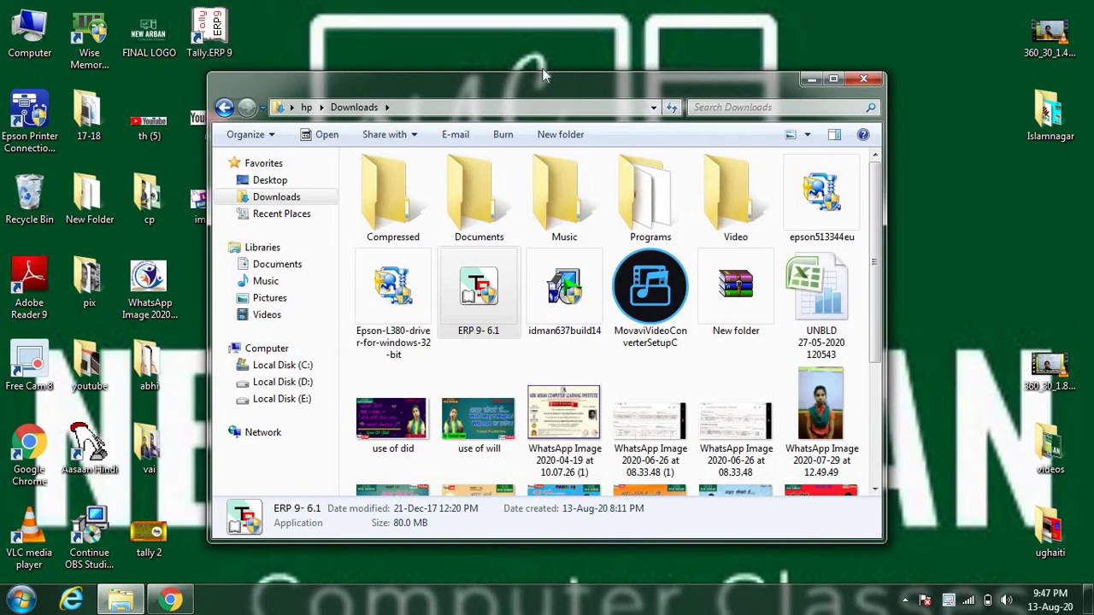
click(864, 80)
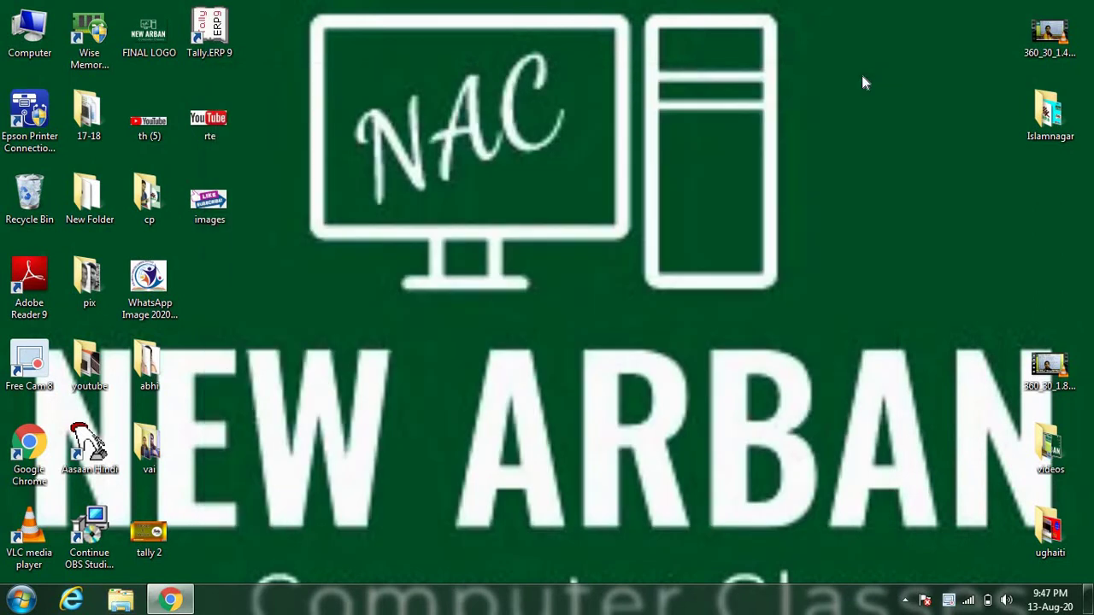
right_click(645, 148)
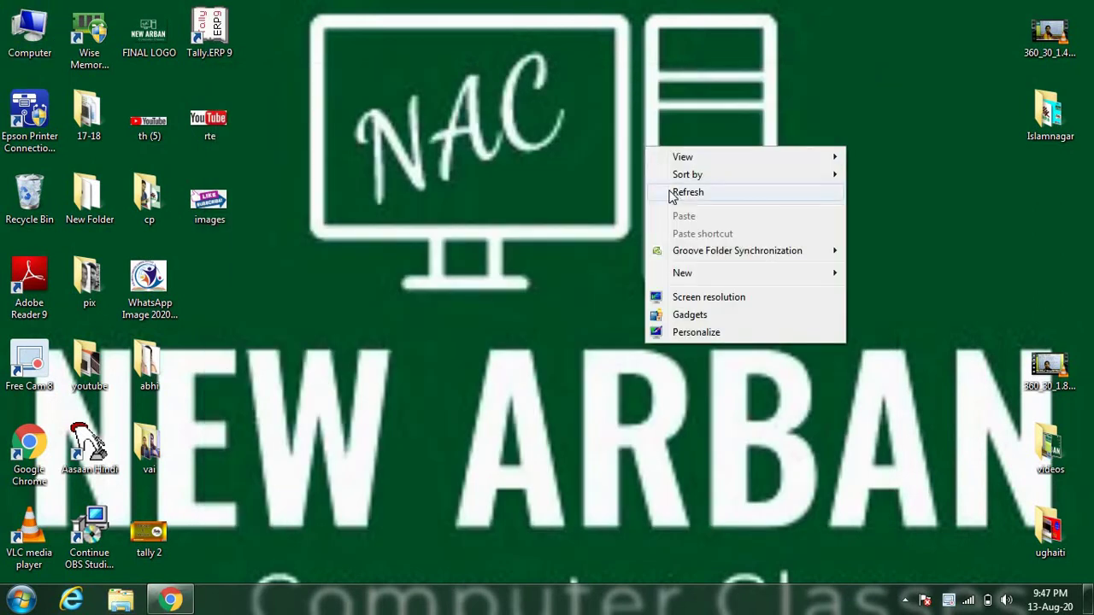
click(675, 192)
right_click(612, 134)
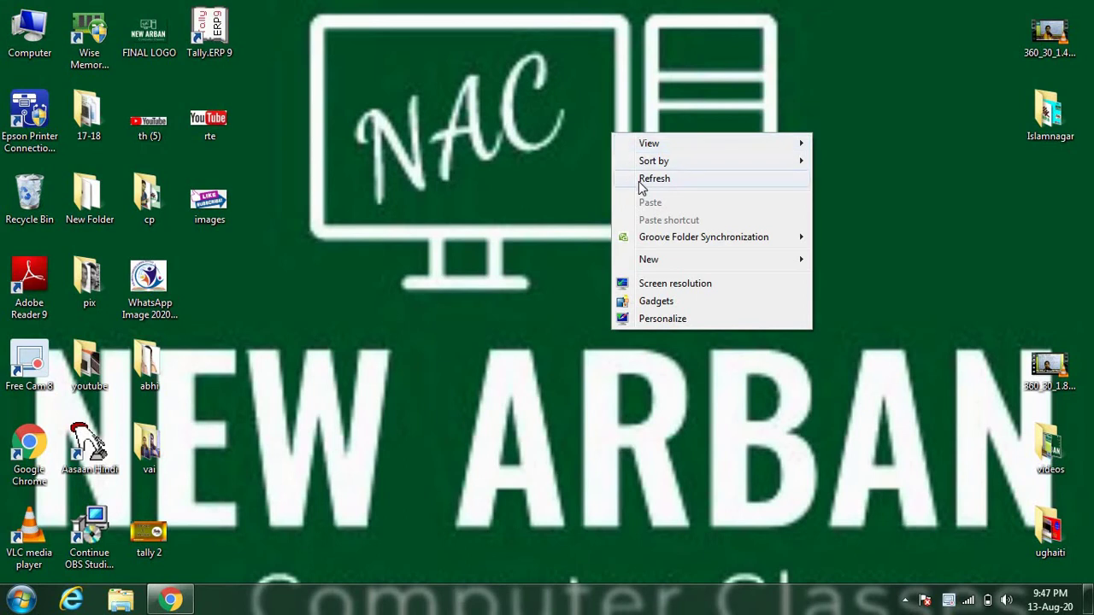
click(640, 182)
right_click(639, 182)
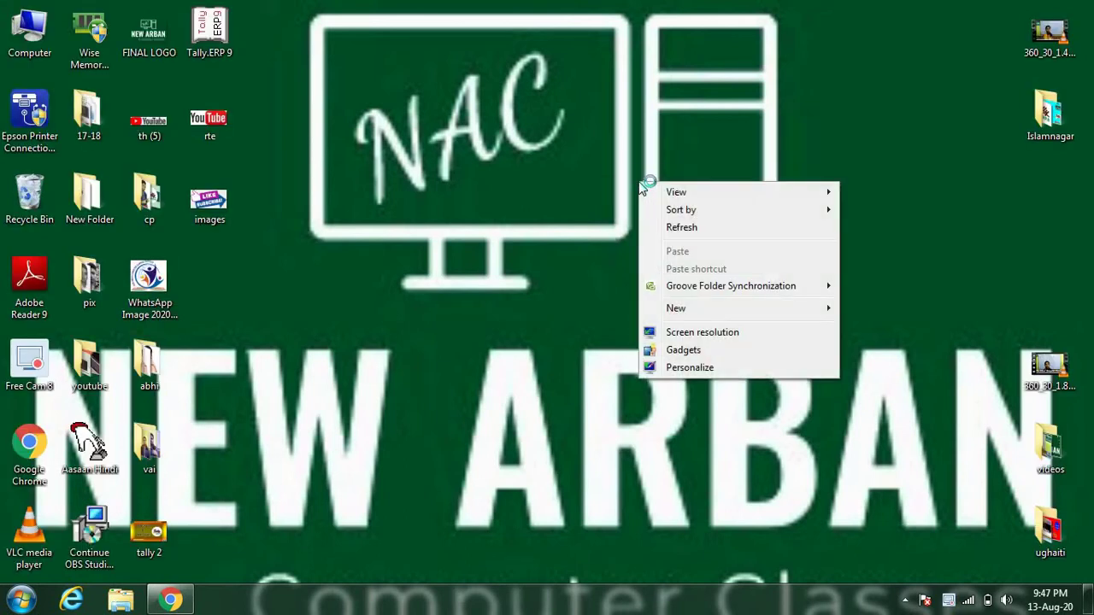
click(670, 229)
right_click(598, 166)
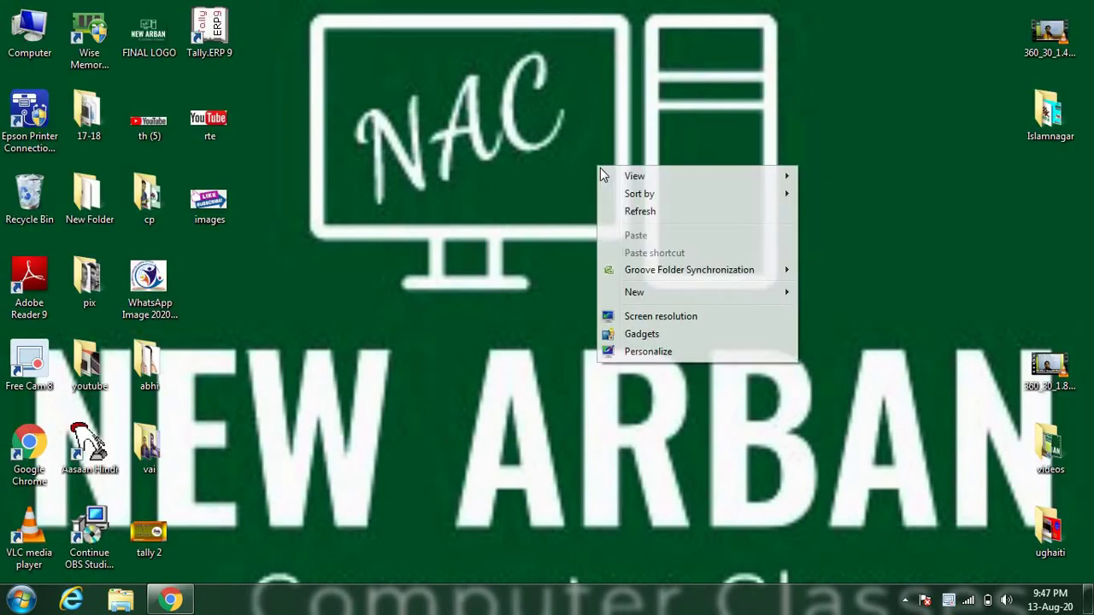
click(621, 216)
right_click(622, 216)
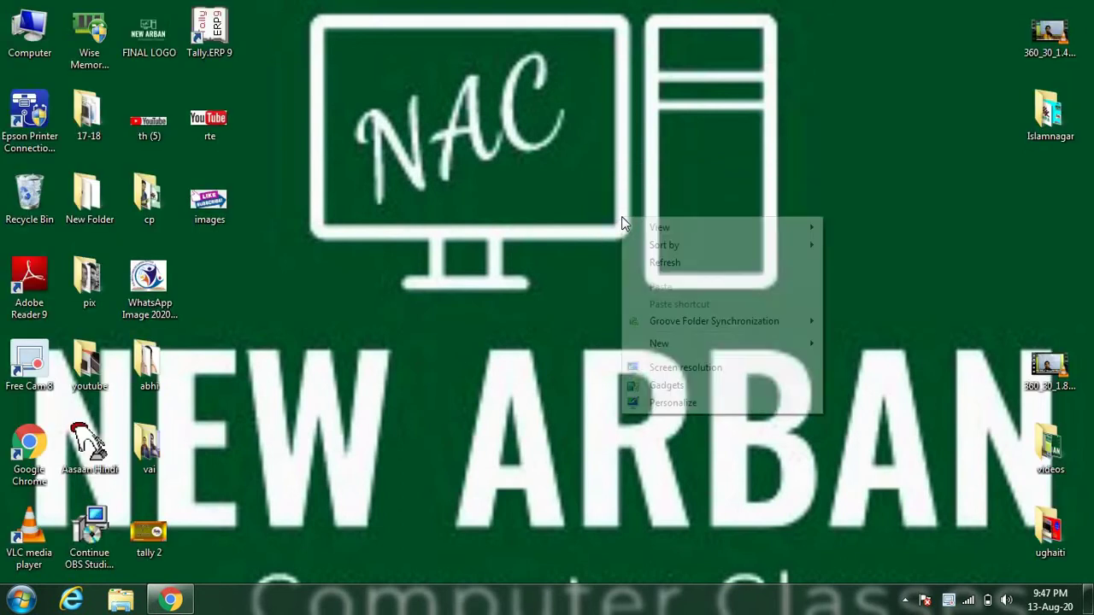
click(647, 267)
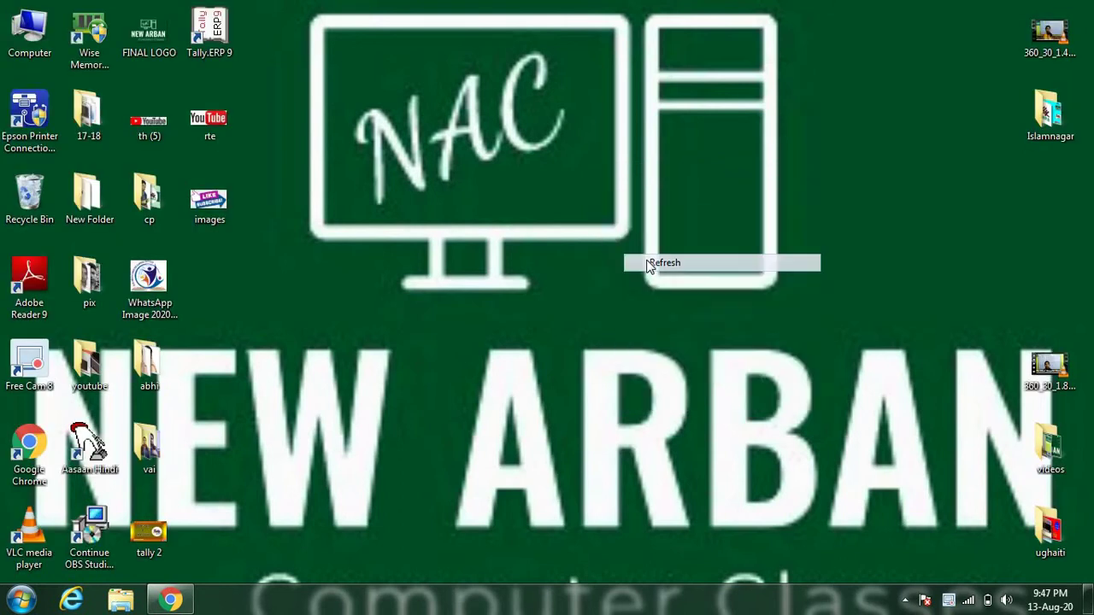
right_click(569, 120)
click(597, 169)
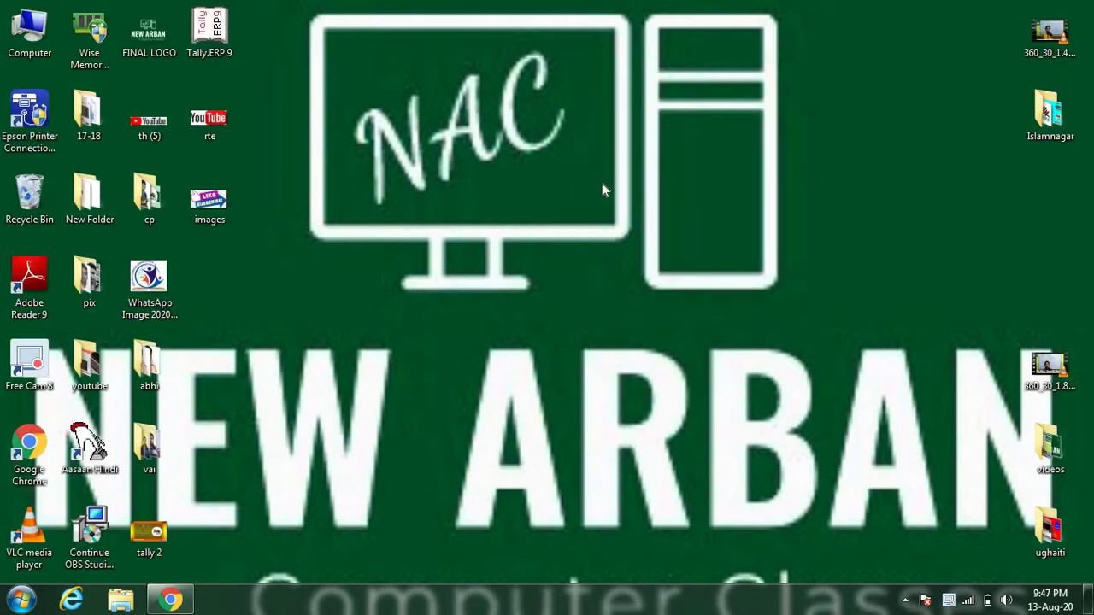
right_click(593, 163)
click(619, 212)
right_click(567, 145)
click(590, 194)
right_click(588, 190)
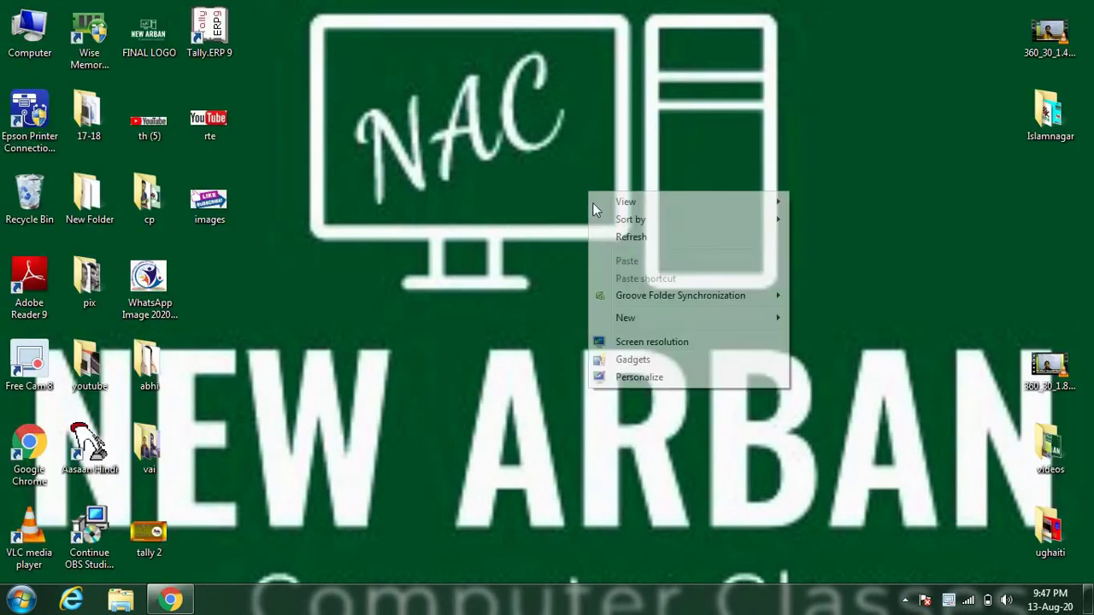
click(592, 234)
right_click(568, 203)
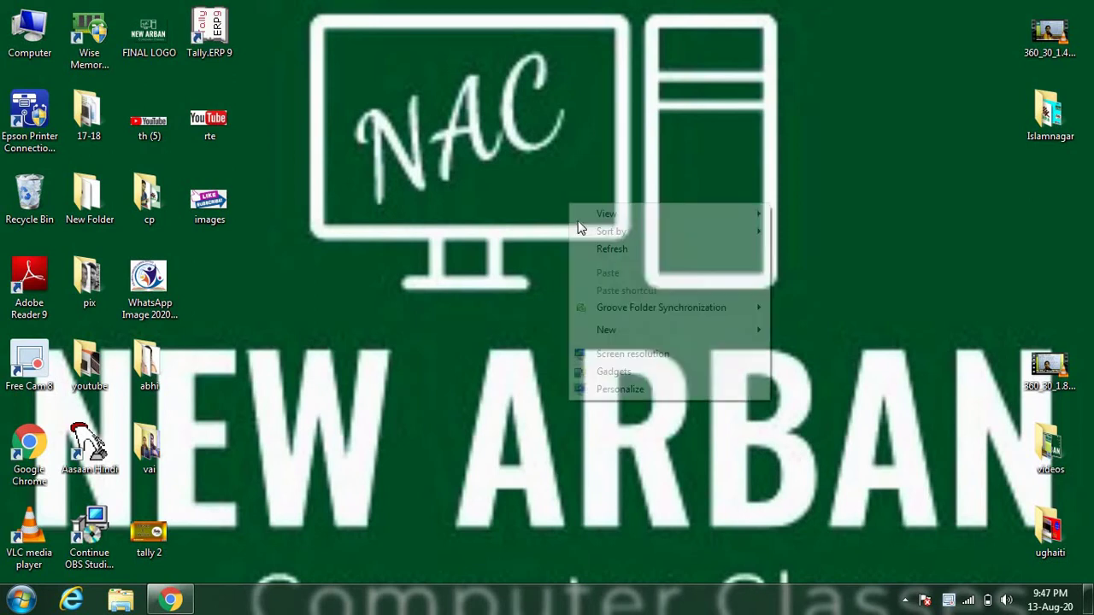
click(592, 248)
right_click(530, 134)
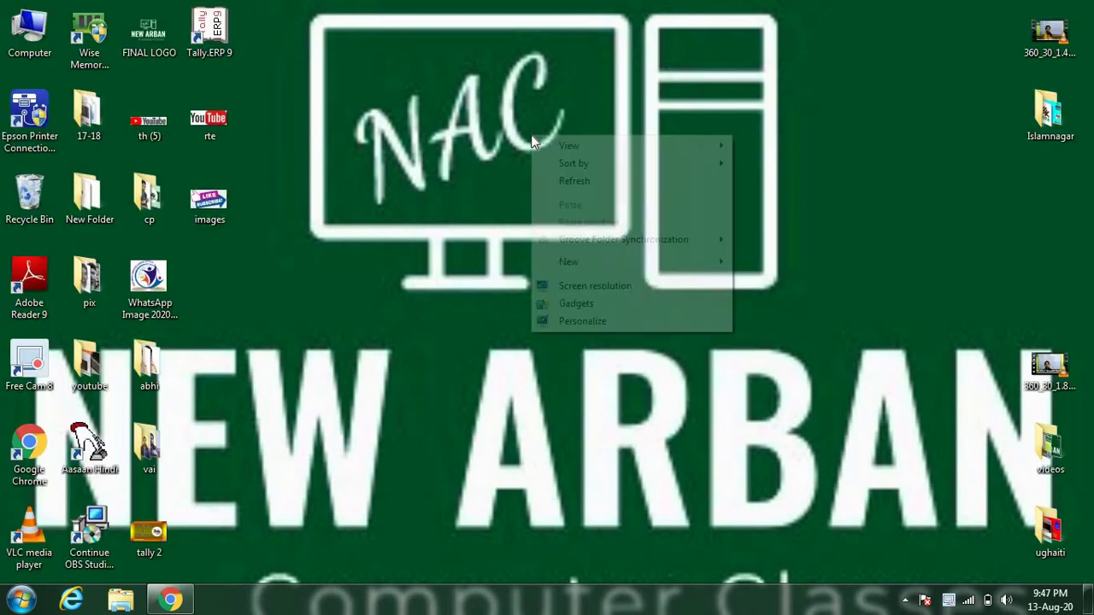
click(552, 182)
right_click(552, 182)
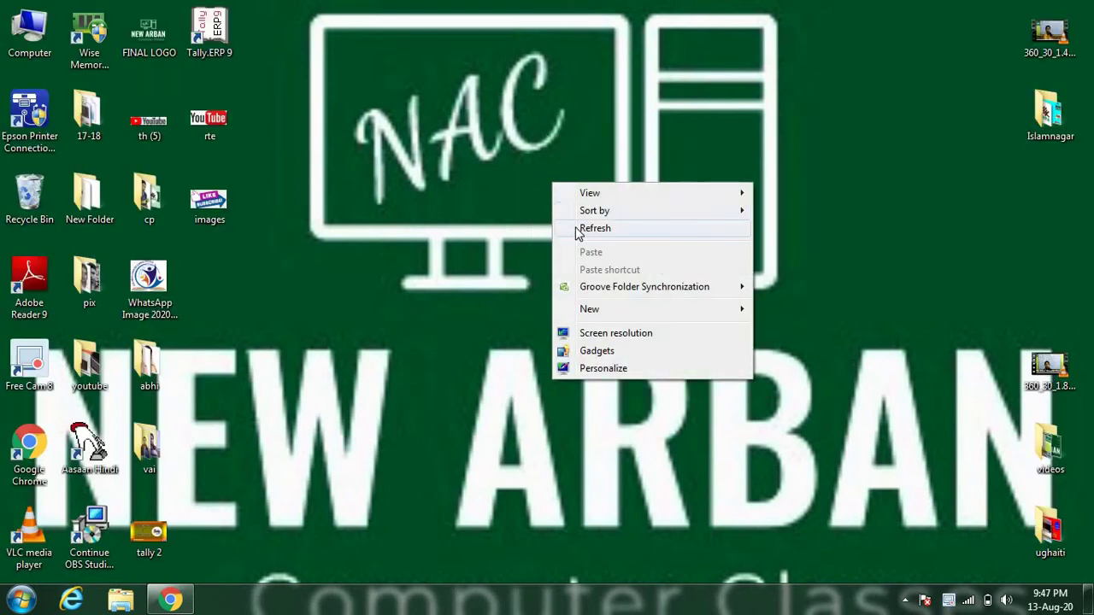
click(575, 228)
right_click(576, 229)
click(604, 272)
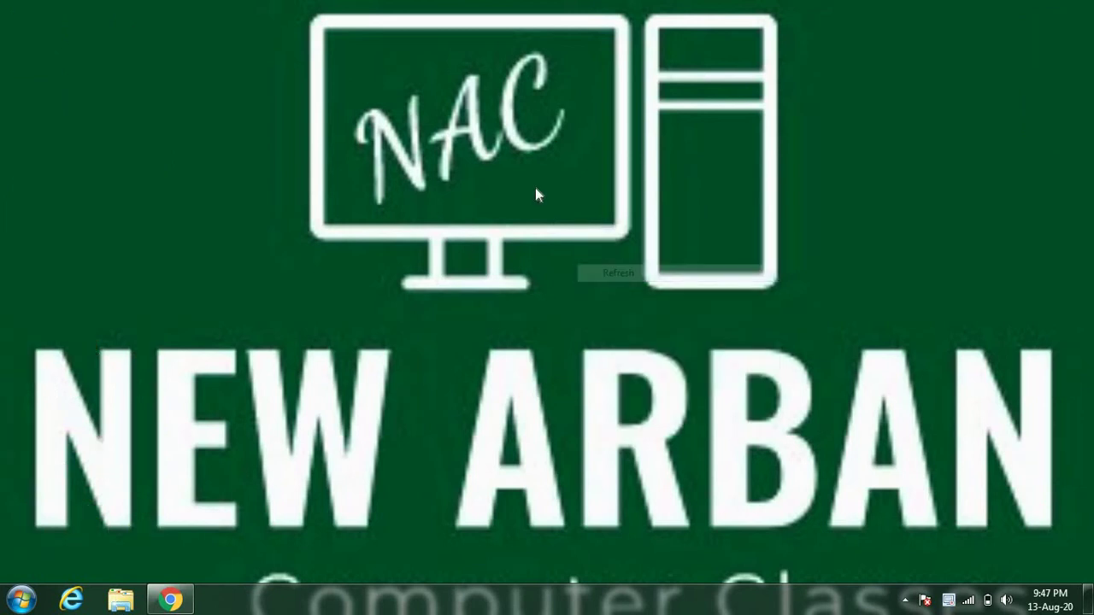
right_click(535, 187)
click(556, 233)
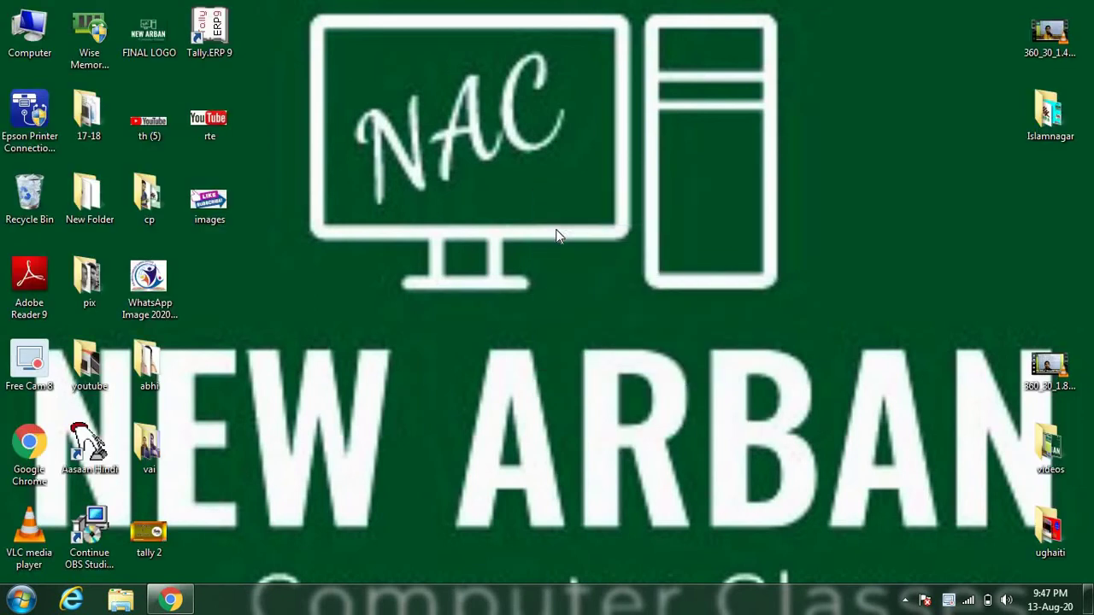
right_click(556, 231)
click(586, 276)
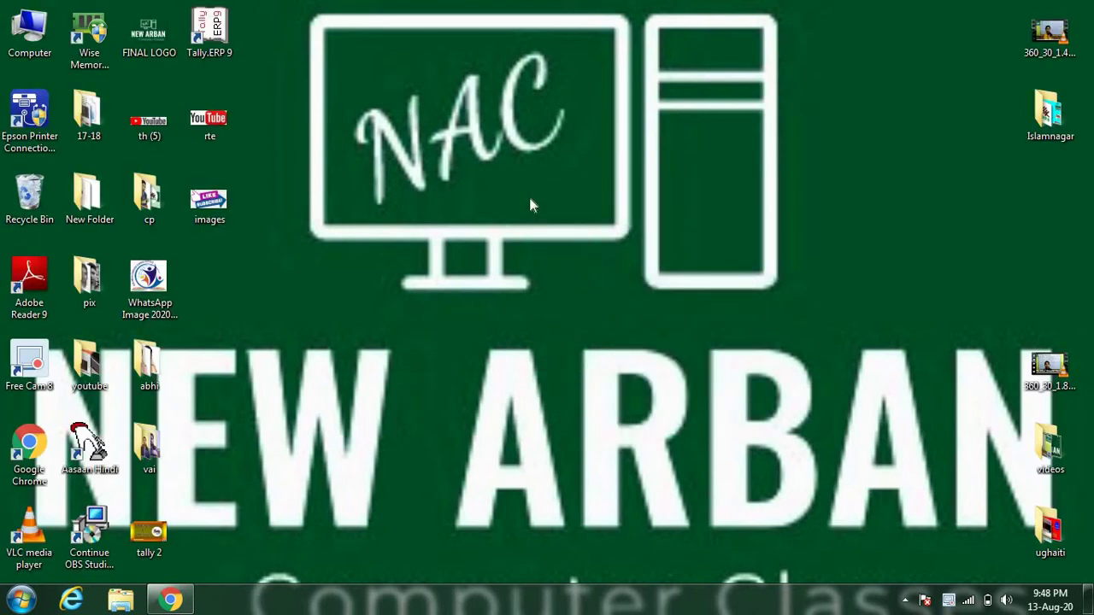
right_click(530, 205)
click(553, 245)
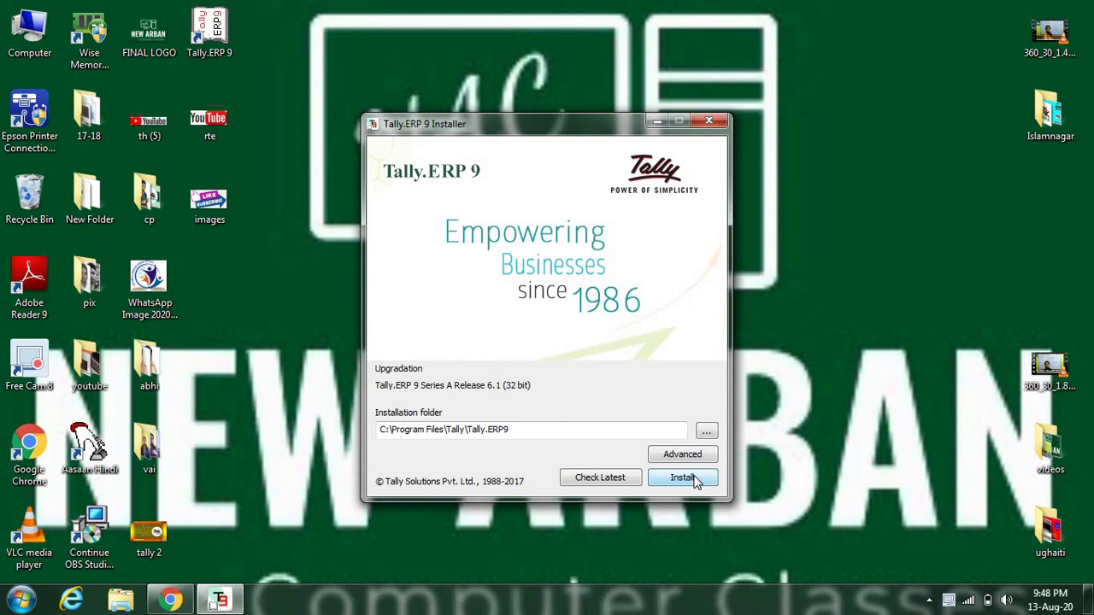
Install Tally.ERP 9 Series A Release 6.1 into C:\Program Files\Tally\Tally.ERP9 and close the installer once it finishes
right_click(827, 215)
click(863, 262)
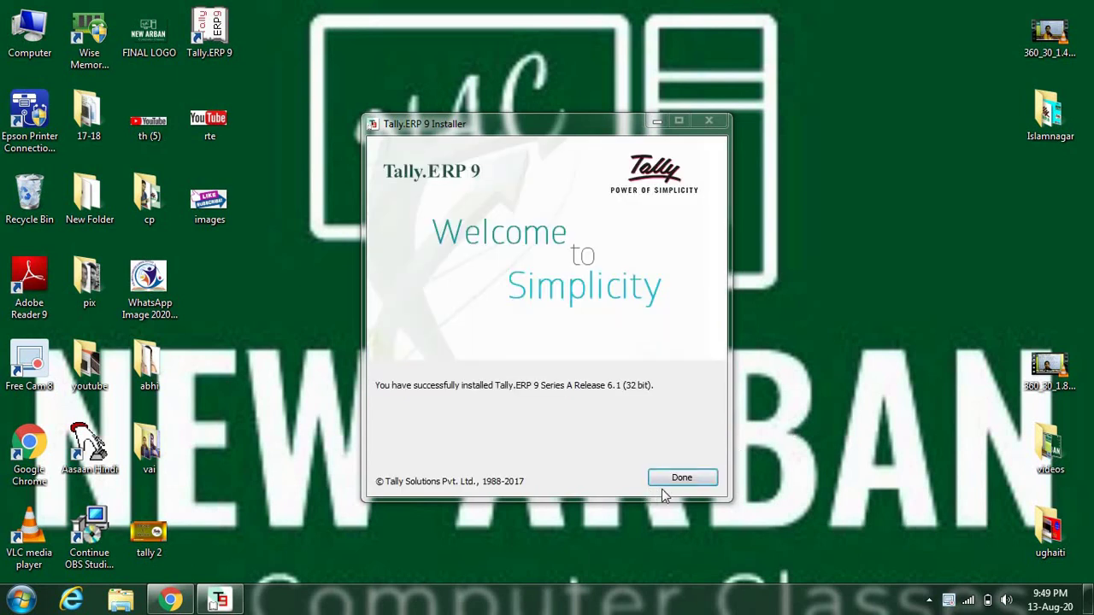
click(689, 479)
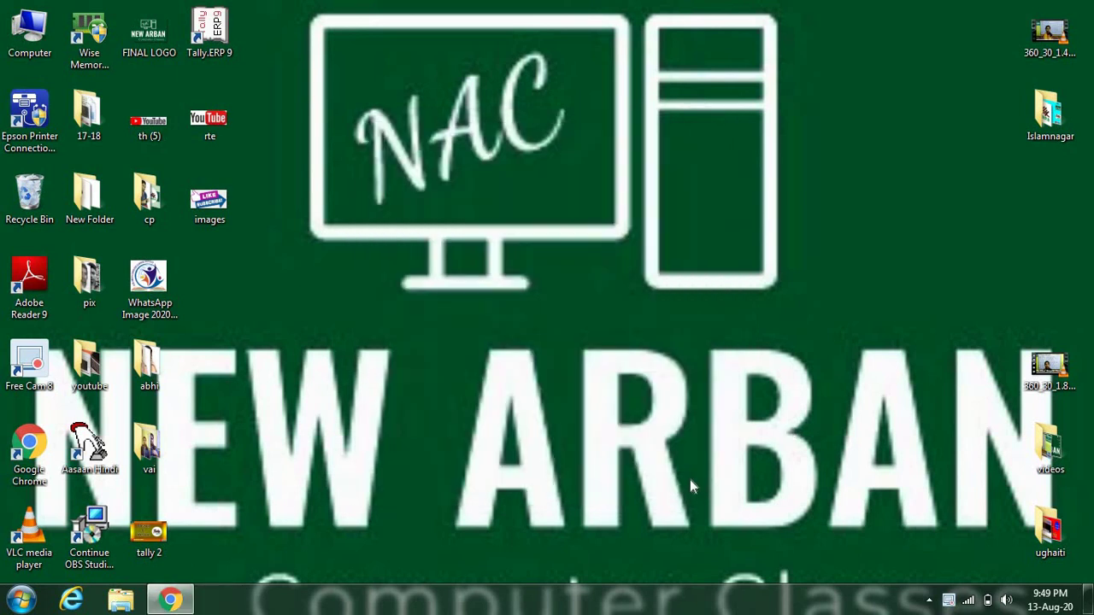
right_click(550, 192)
click(579, 239)
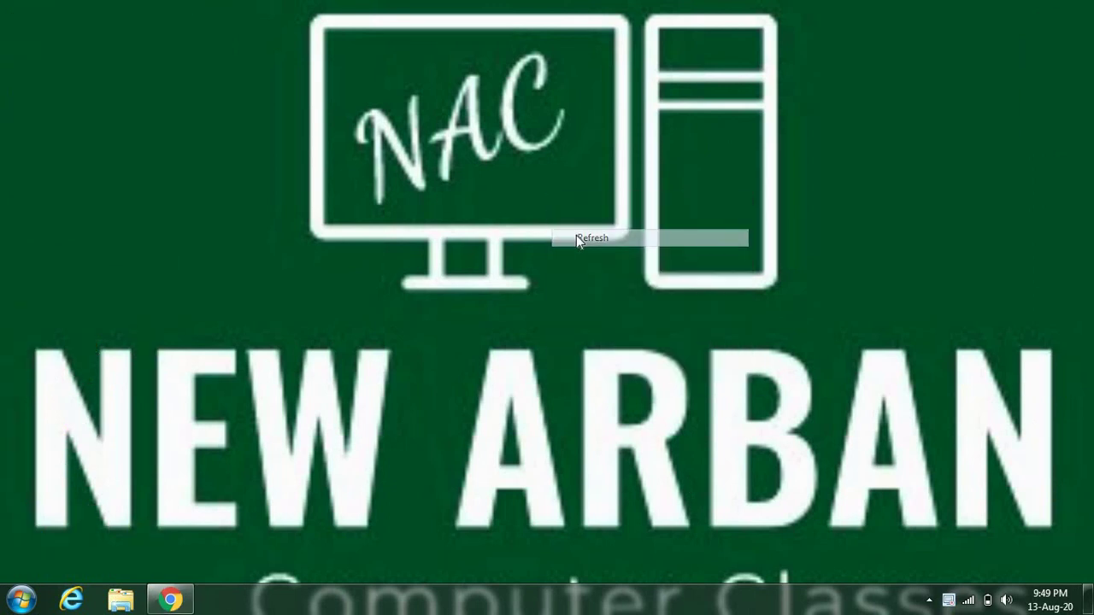